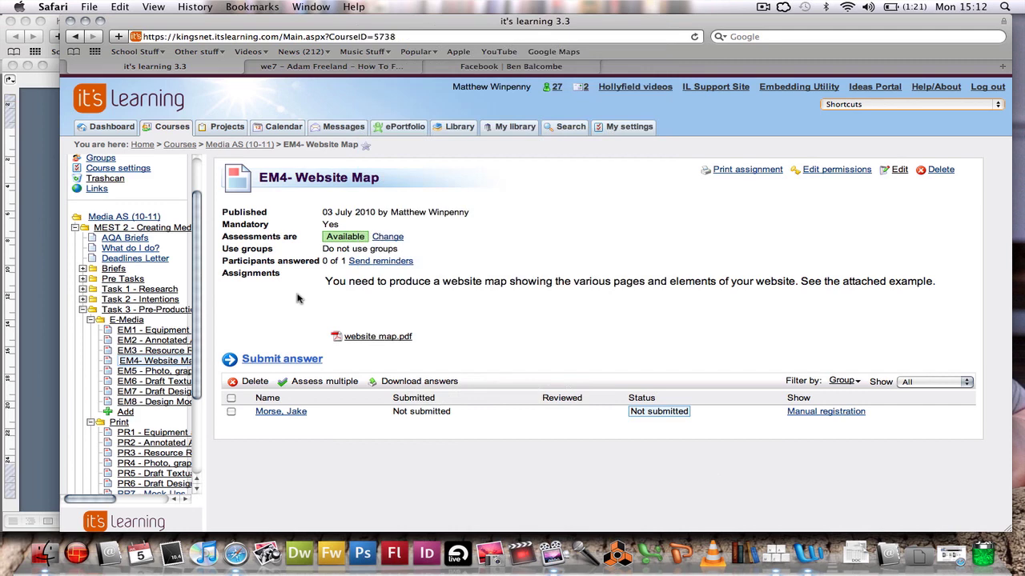
Collapse the Print folder in the course tree to reach the EM4 Website Map assignment.
left_click(90, 423)
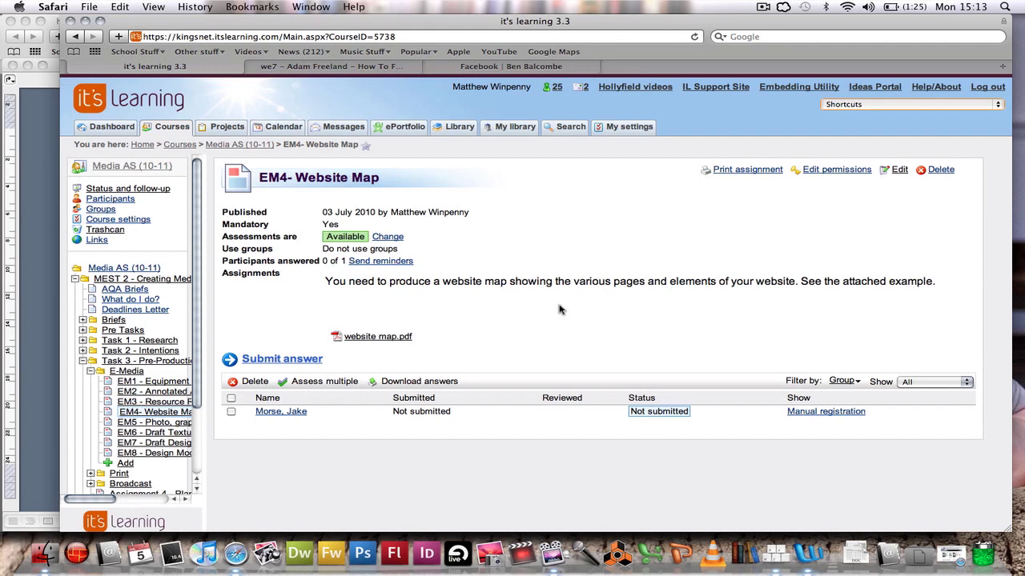
Open the website map.pdf example and scroll to study its Home, Story line, Characters and Reviews boxes.
left_click(370, 339)
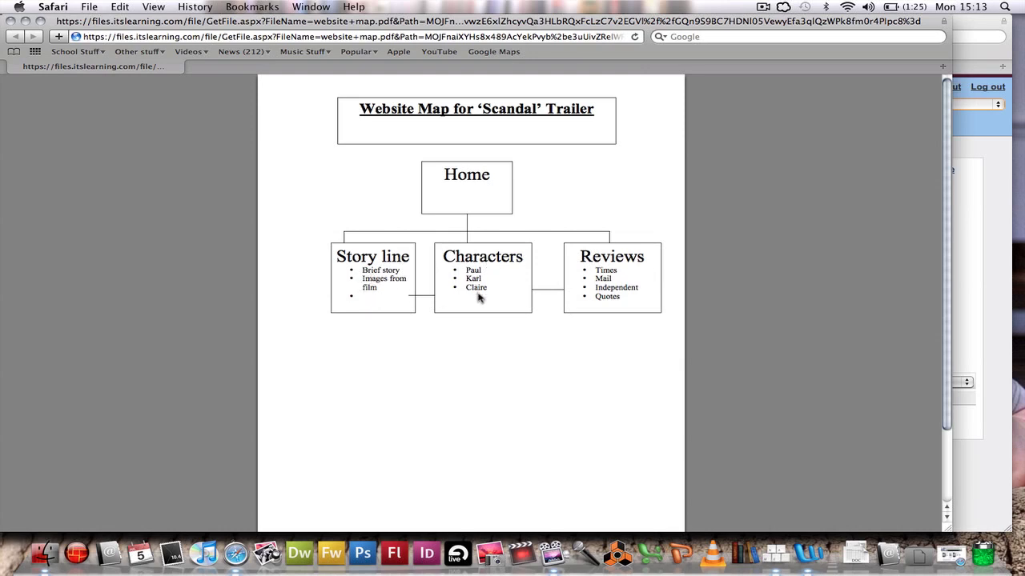
scroll(606, 293, "down", 1)
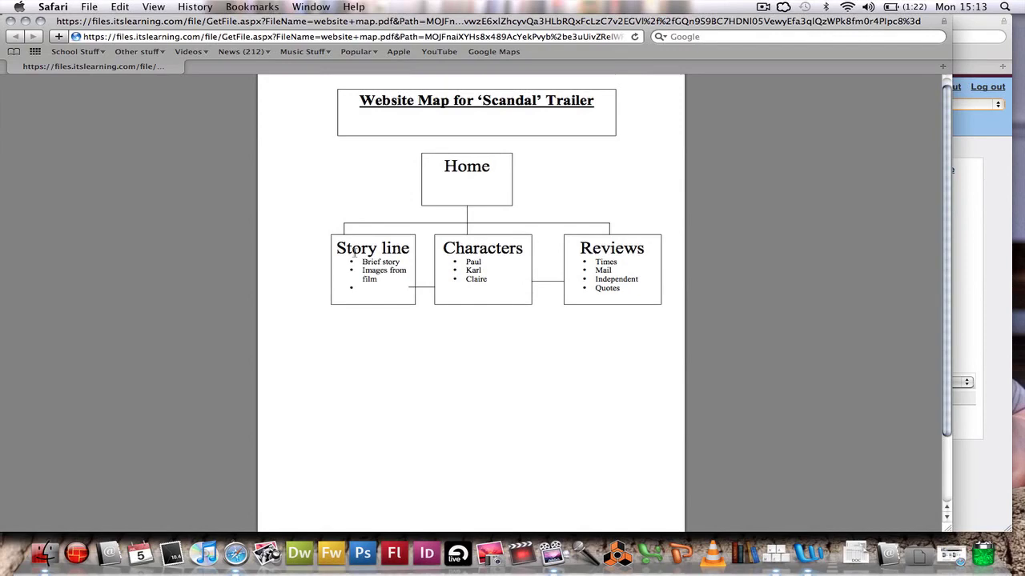
In a new blank Word document, draw a wide text box at the top reading TITLE.
left_click(810, 552)
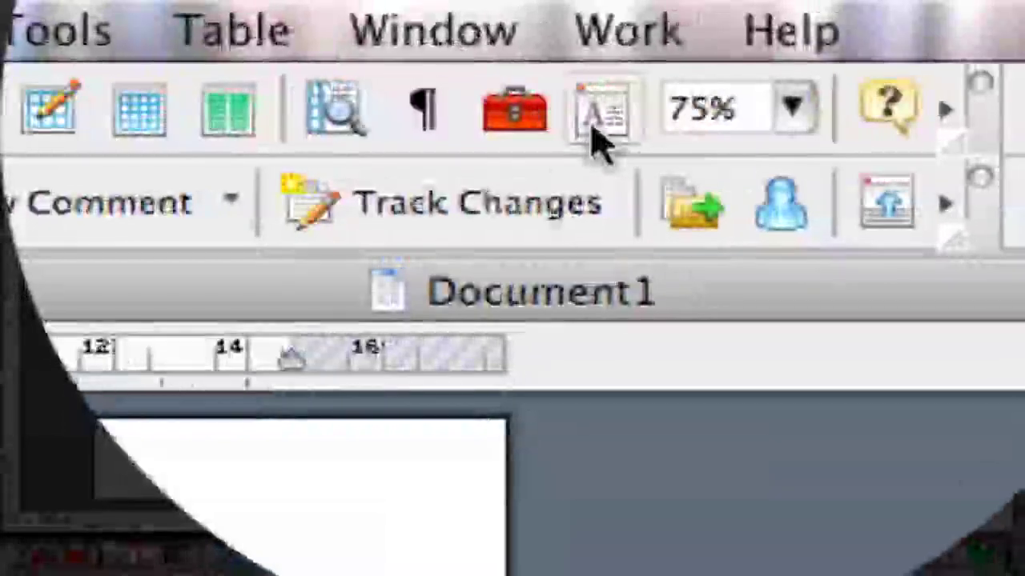
left_click(599, 137)
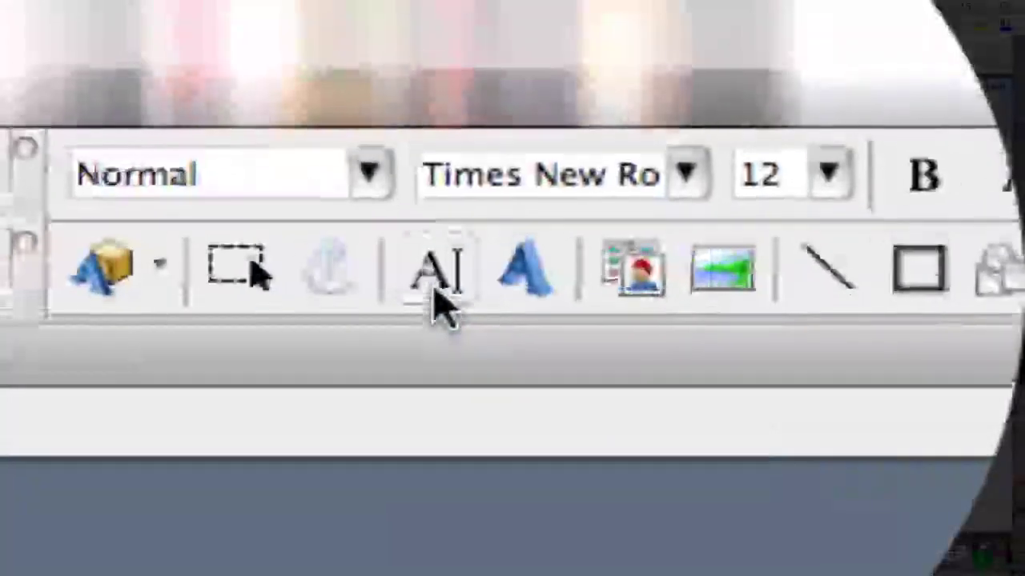
left_click(437, 281)
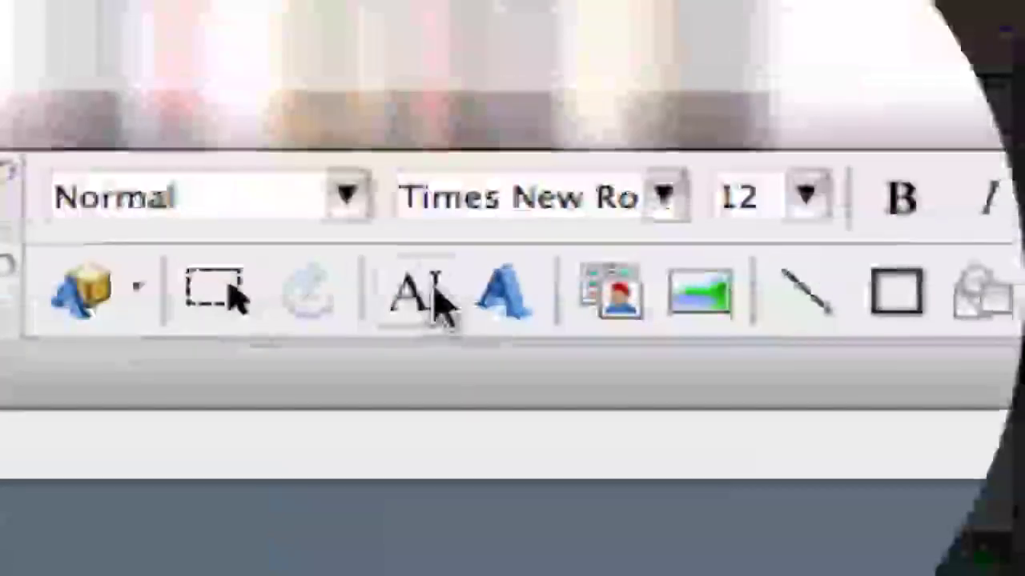
left_click(636, 248)
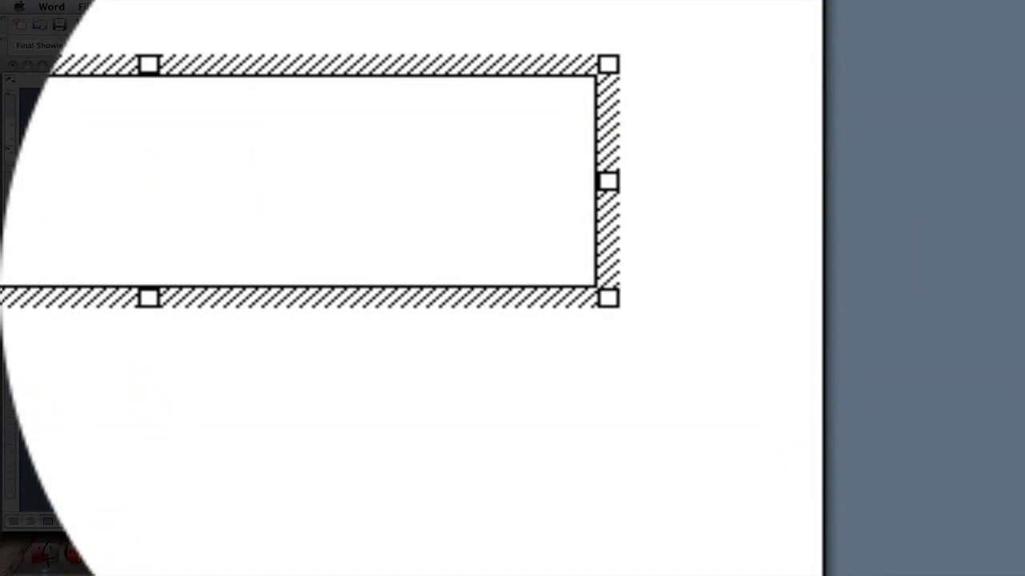
type("TITLE")
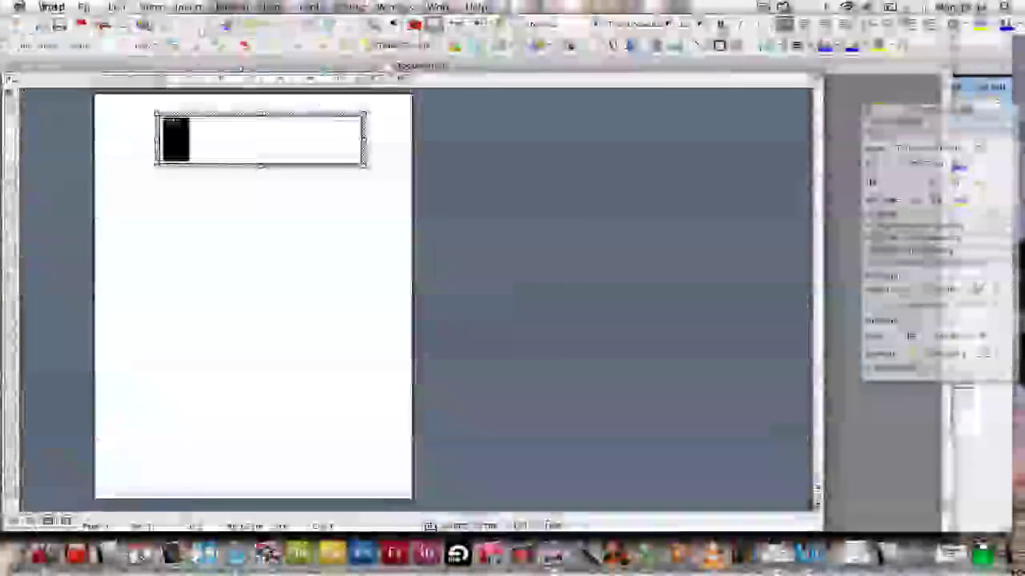
left_click(699, 24)
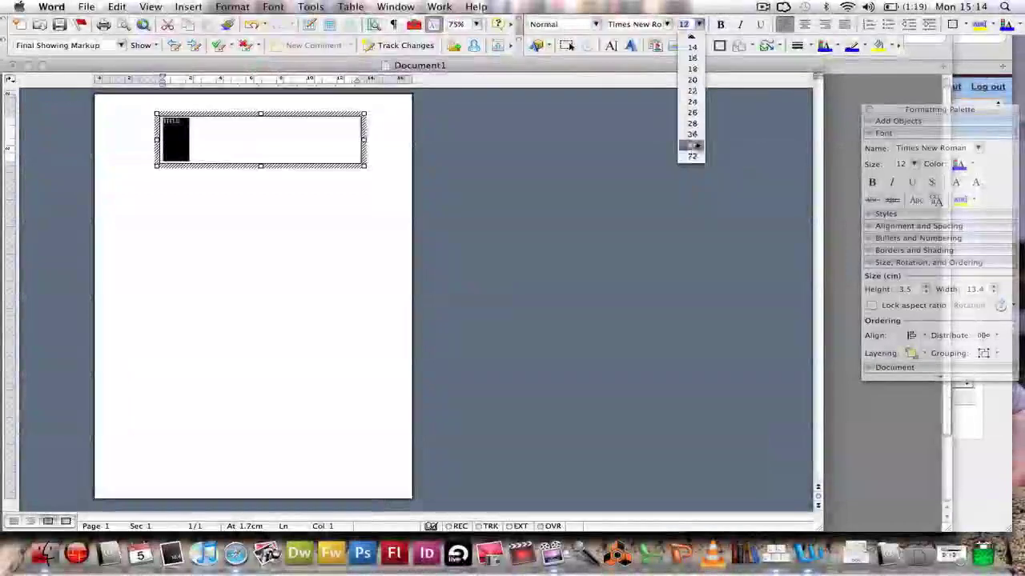
Make the TITLE text much larger and start a second text box below it.
left_click(693, 146)
left_click(94, 183)
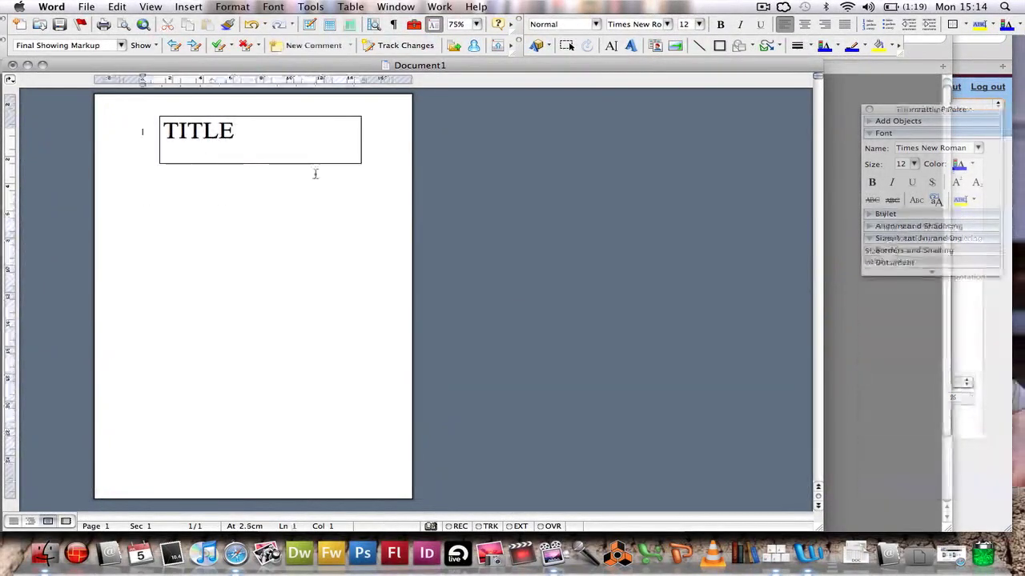
left_click(611, 45)
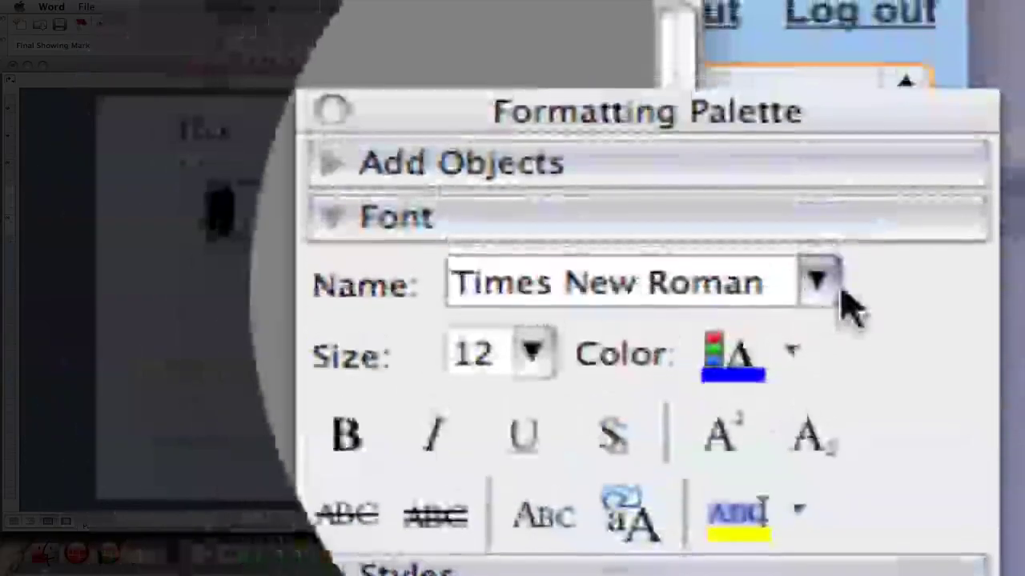
Format the HOME label at size 22, centred, with single line spacing.
left_click(831, 290)
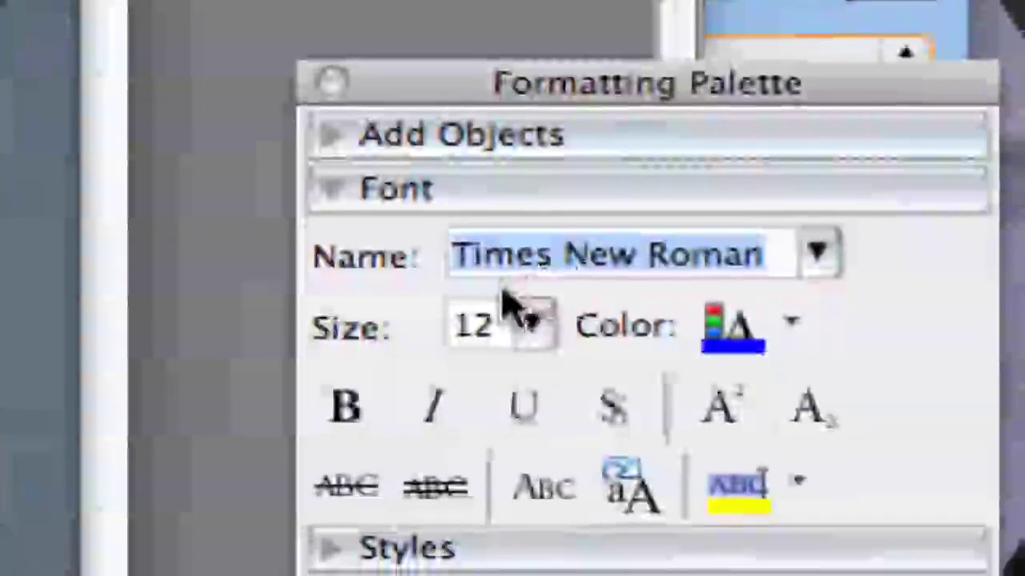
left_click(535, 359)
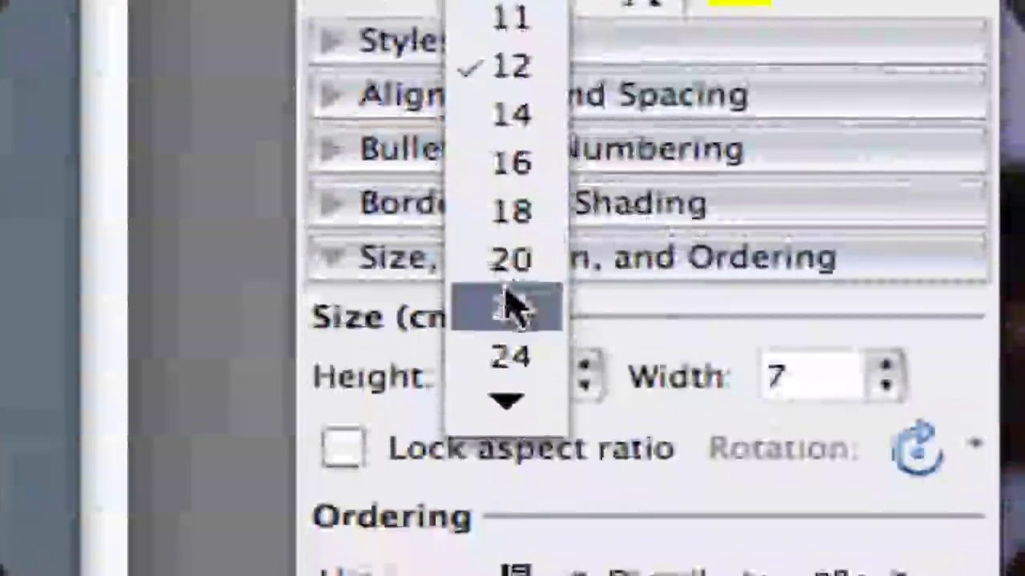
left_click(511, 416)
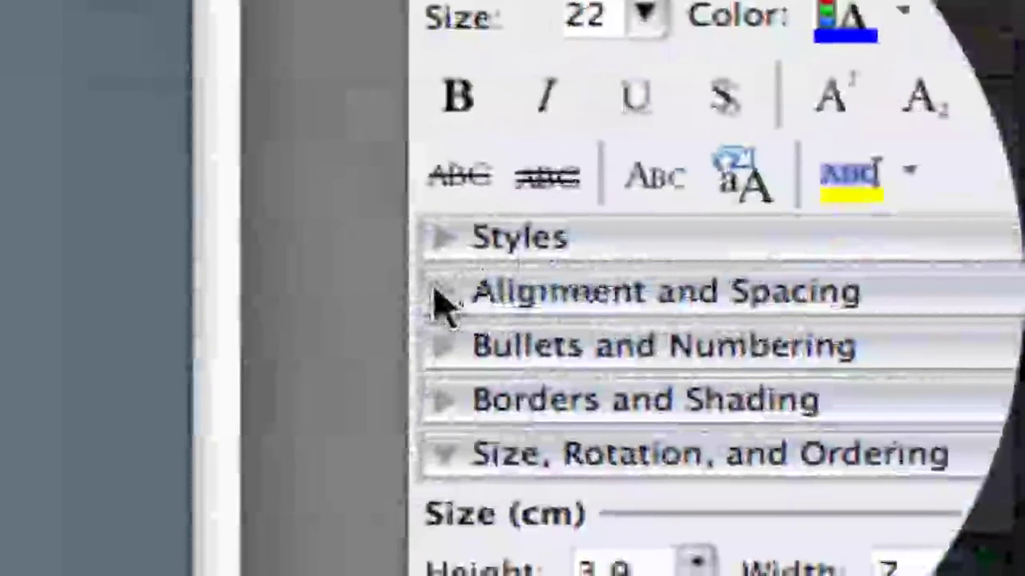
left_click(434, 293)
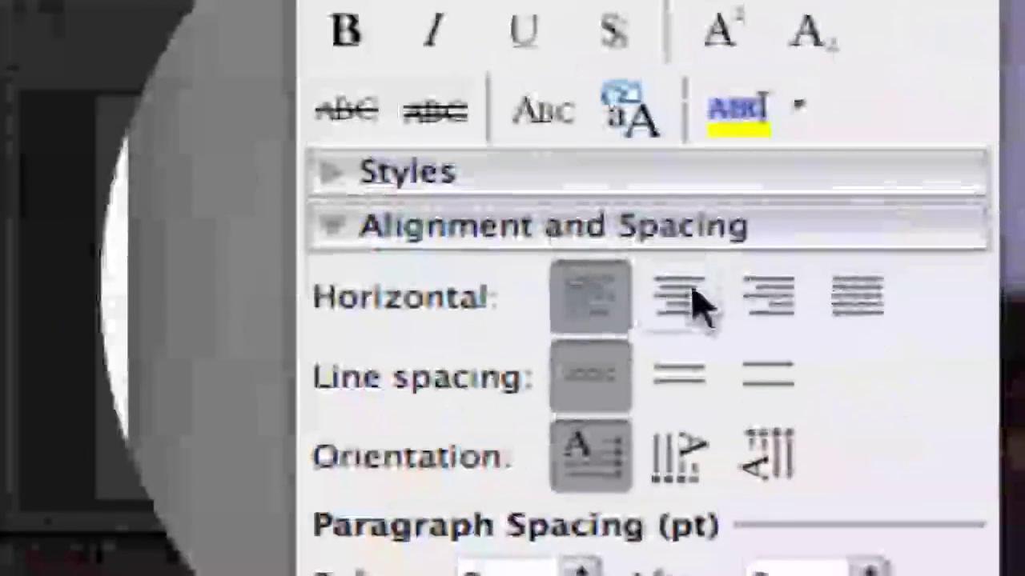
left_click(690, 276)
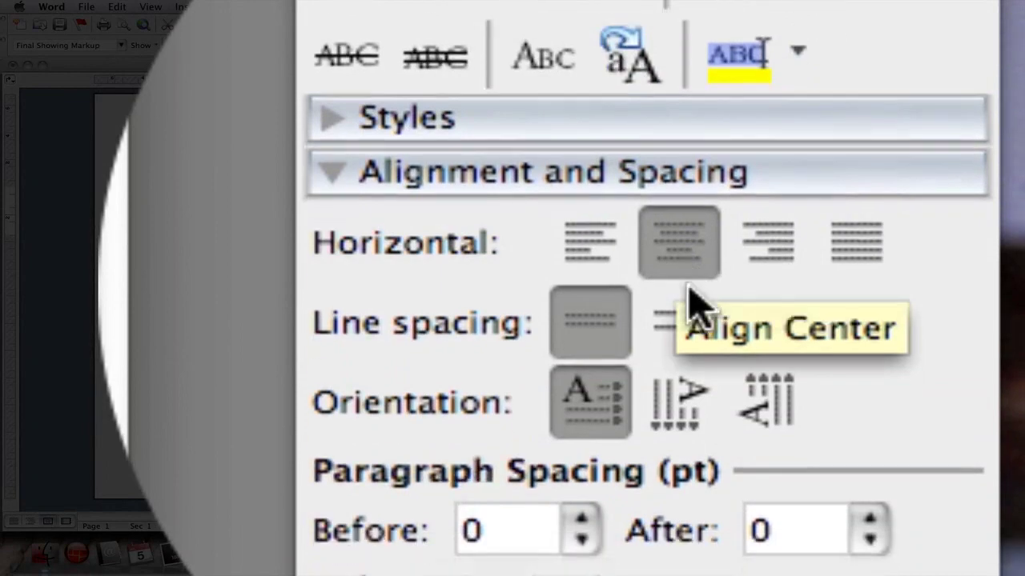
left_click(689, 356)
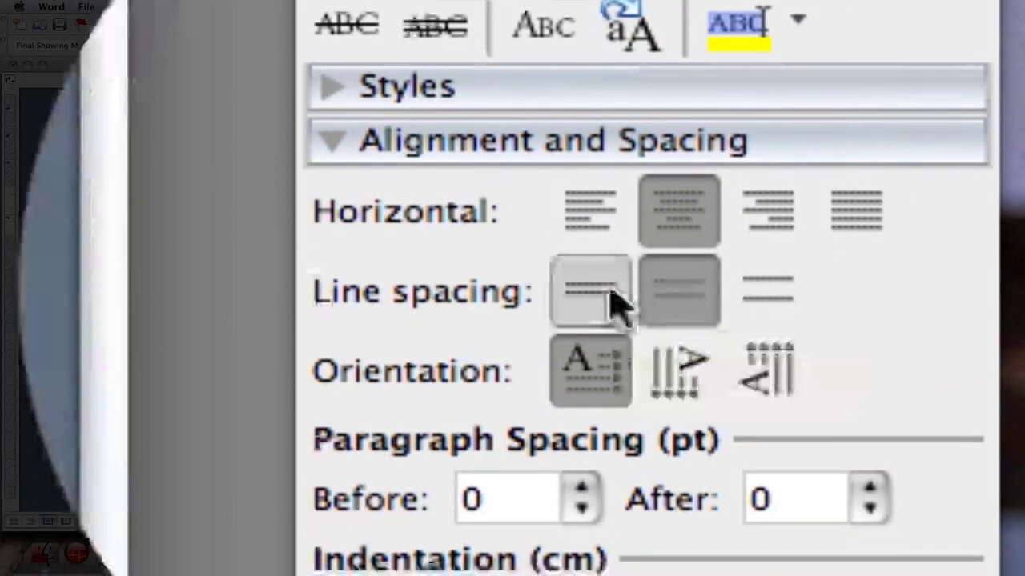
left_click(610, 300)
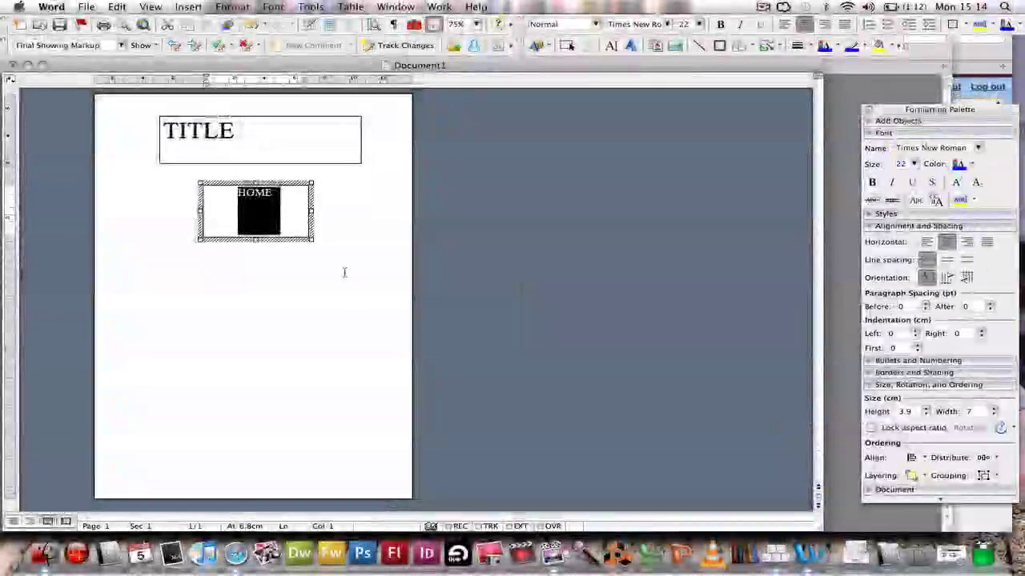
left_click(344, 272)
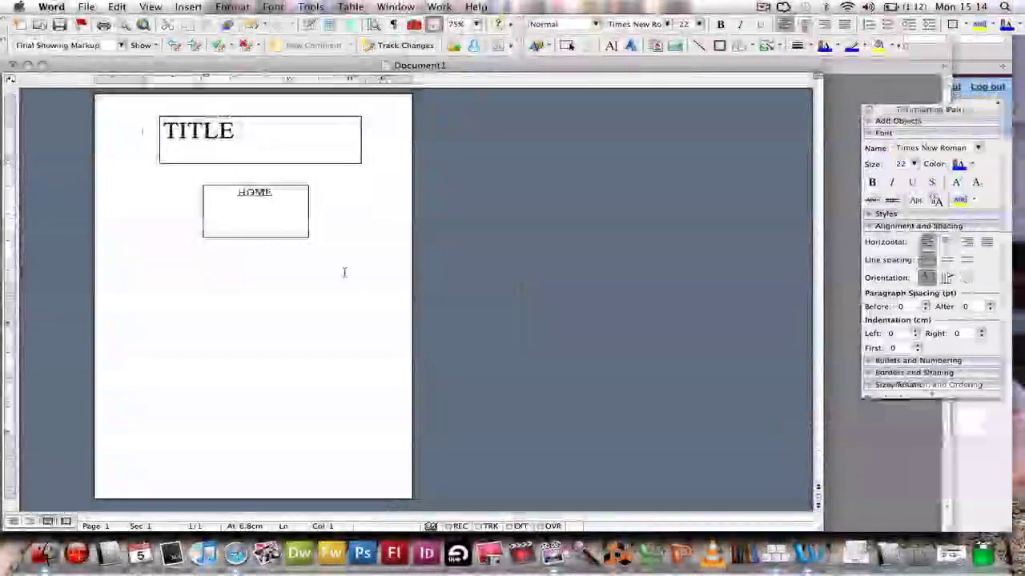
Draw an empty box below-left of HOME and join it to HOME with an elbow connector.
left_click(611, 46)
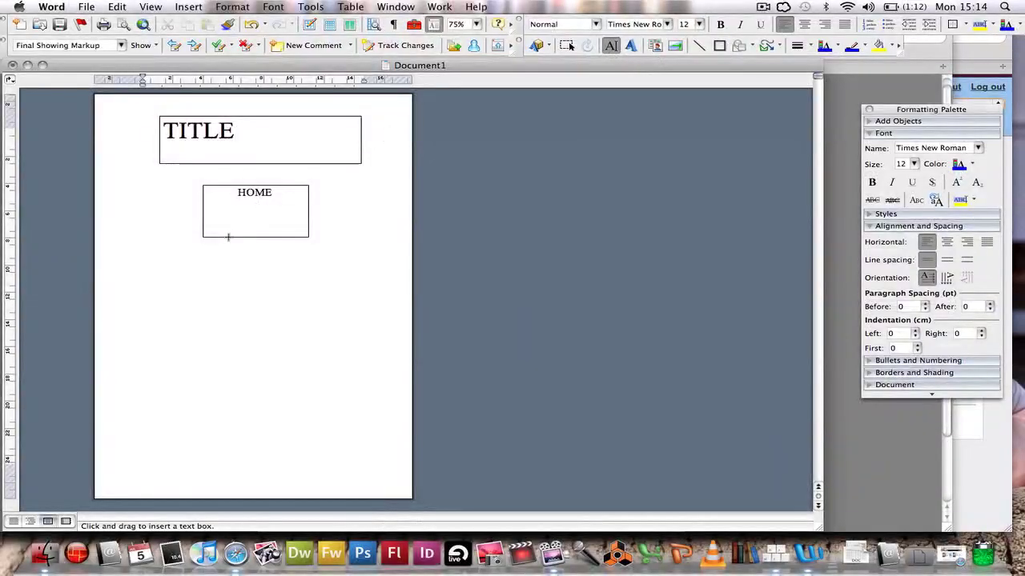
mouse_move(169, 259)
left_mouse_down()
mouse_move(260, 350)
mouse_move(238, 326)
left_mouse_up()
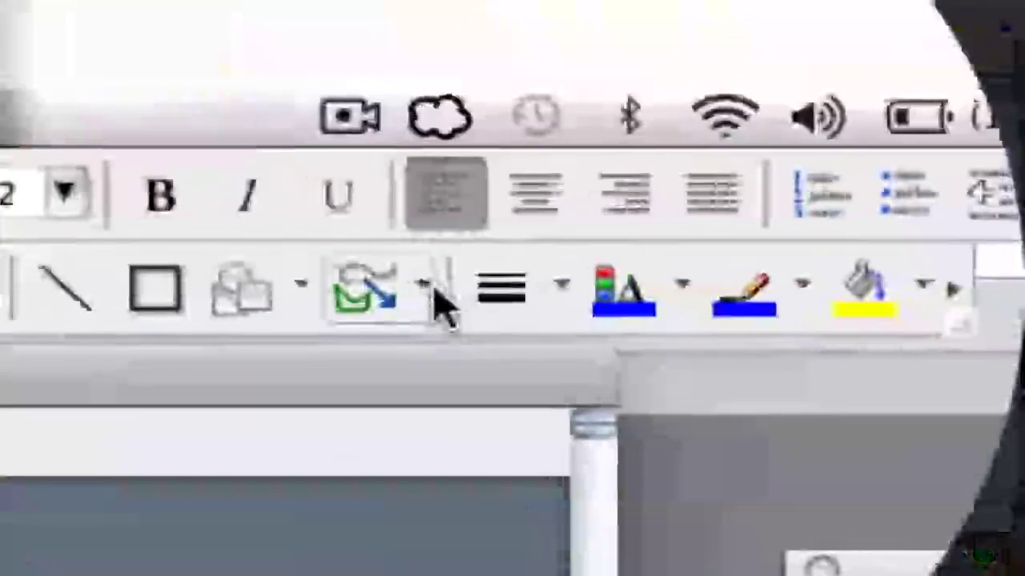
left_click(741, 68)
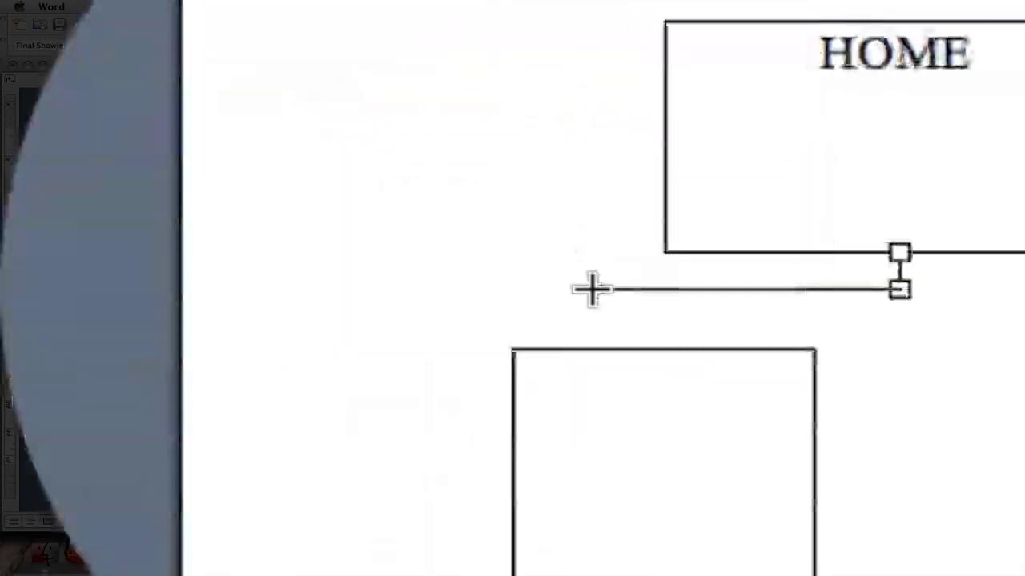
left_click_drag(593, 289, 594, 295)
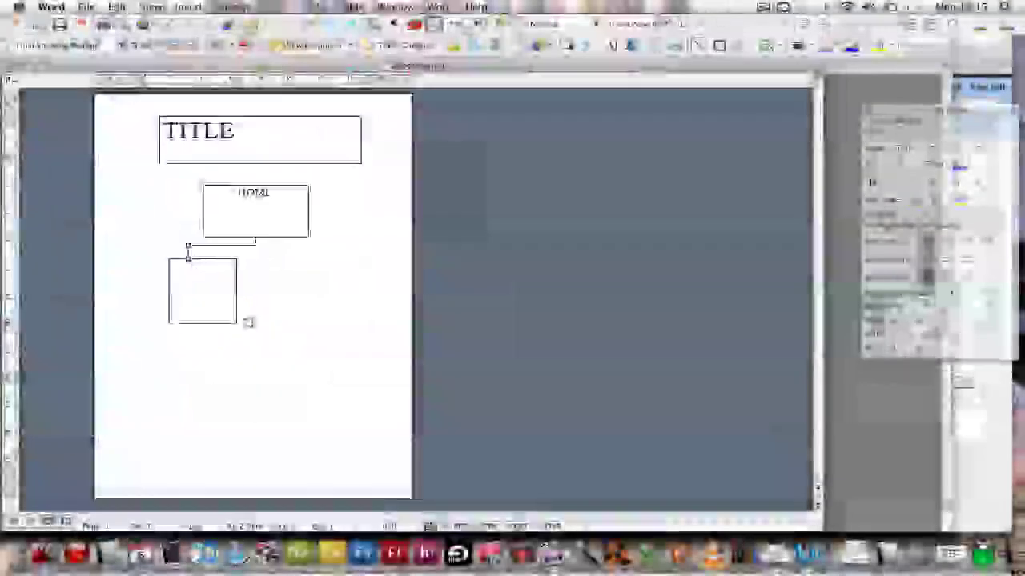
left_click(179, 277)
type("Introduction to film")
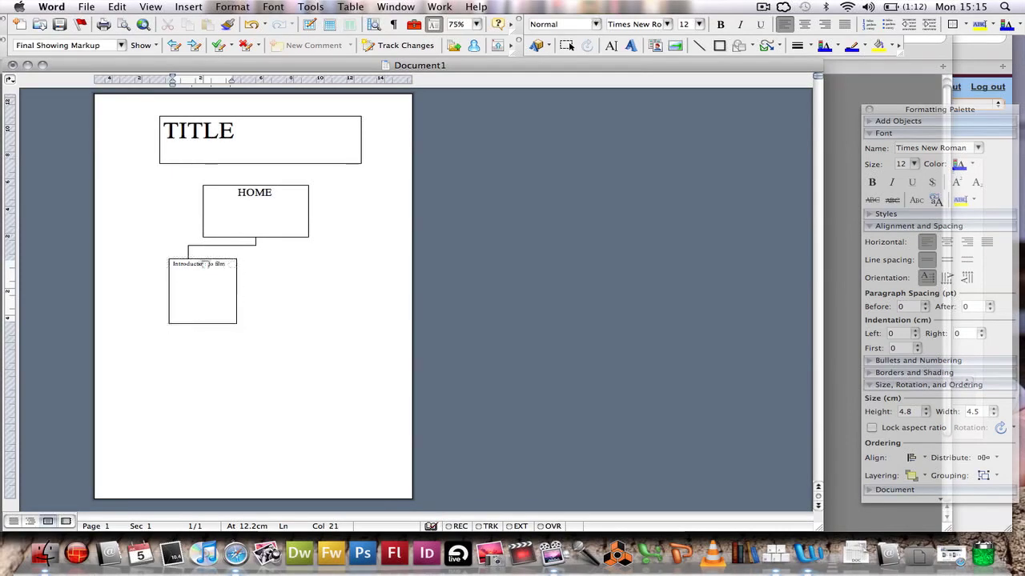
Set the 'Introduction to film' label to size 24 and widen its box to fit.
left_click(241, 282)
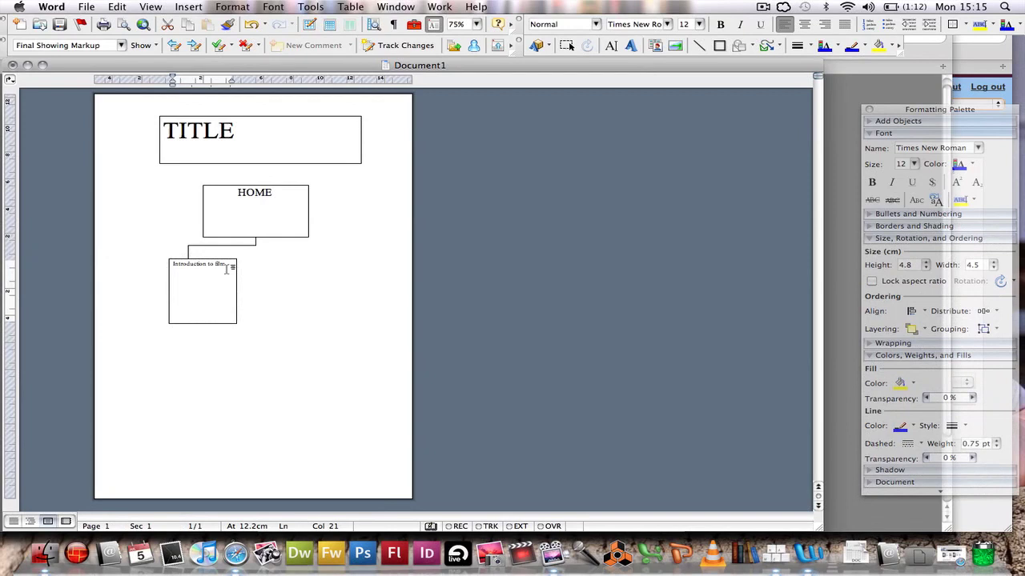
left_click(109, 259)
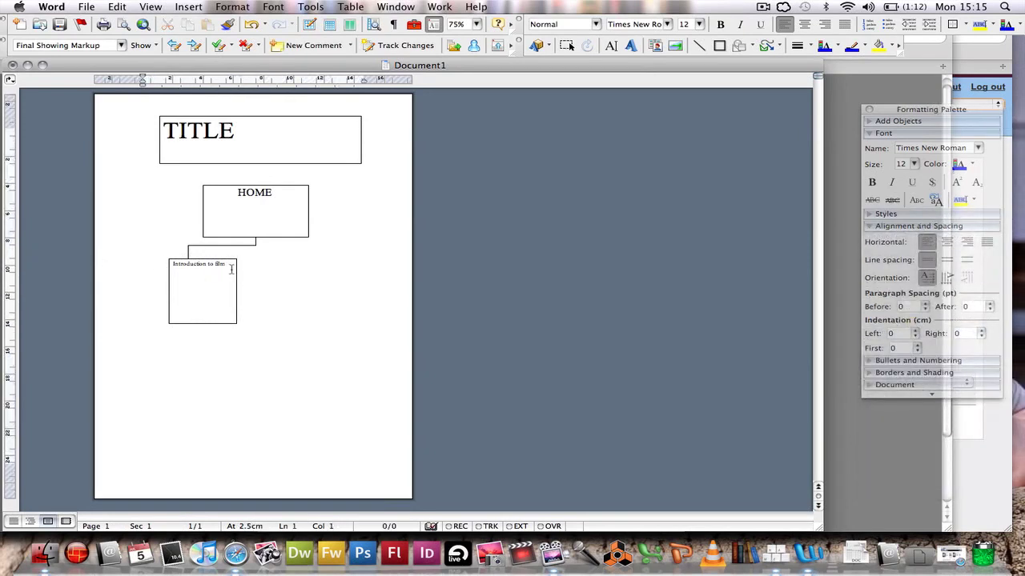
left_click_drag(231, 270, 141, 261)
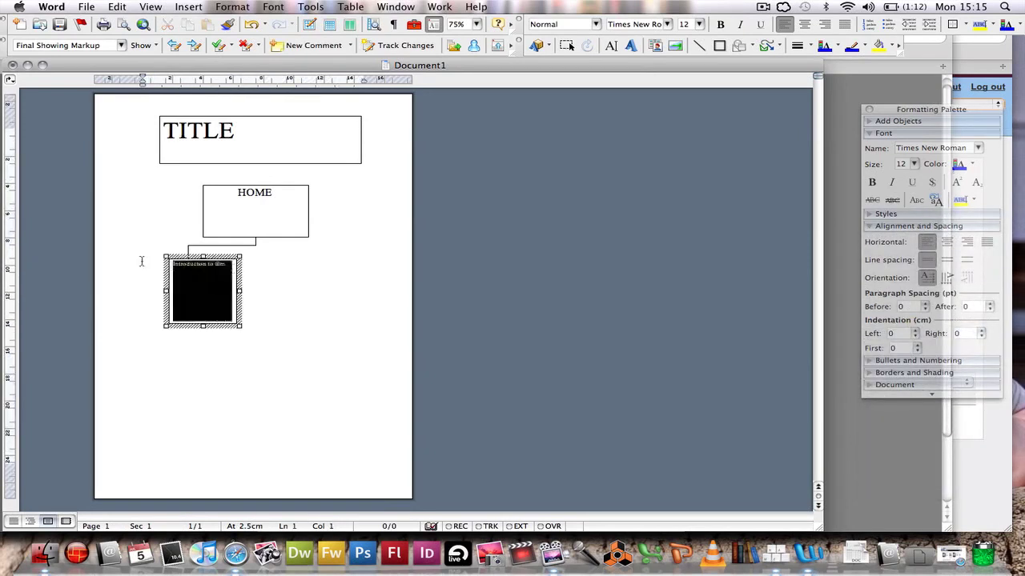
left_click(698, 24)
left_click(692, 145)
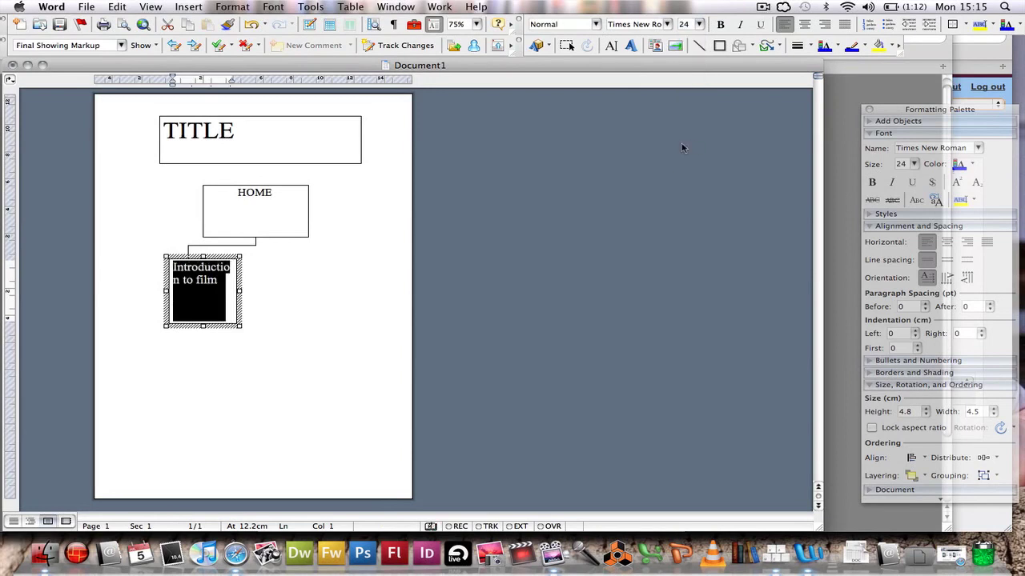
left_click(202, 318)
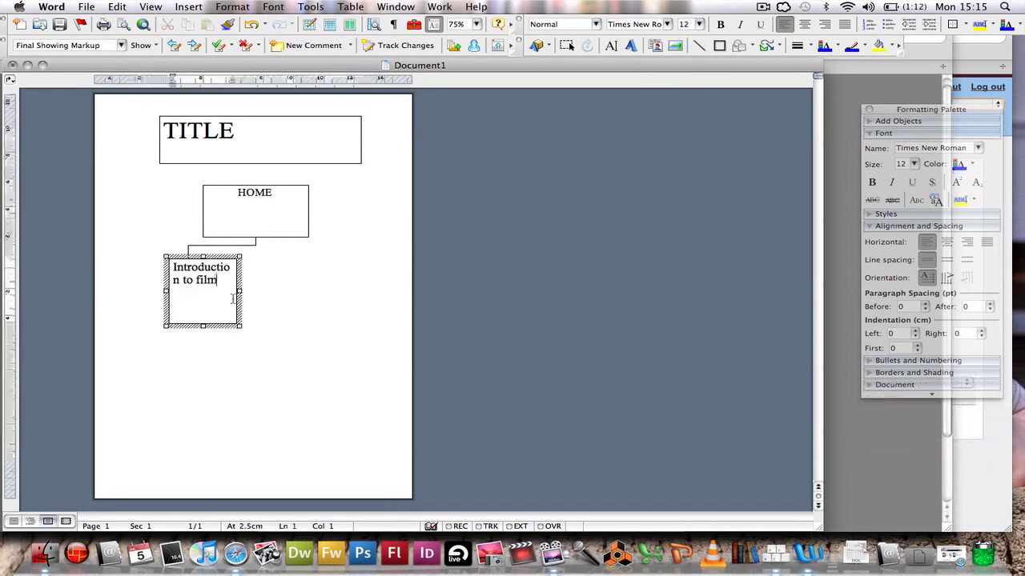
left_click_drag(241, 291, 256, 290)
left_click(323, 304)
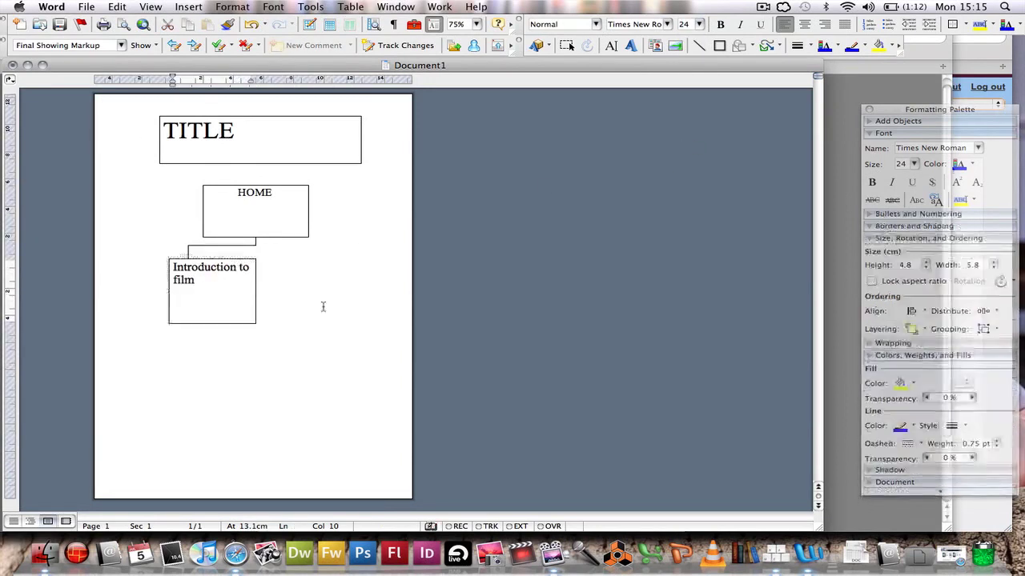
Add two bulleted placeholder lines under 'Introduction to film' inside its box.
left_click(225, 299)
type("1.")
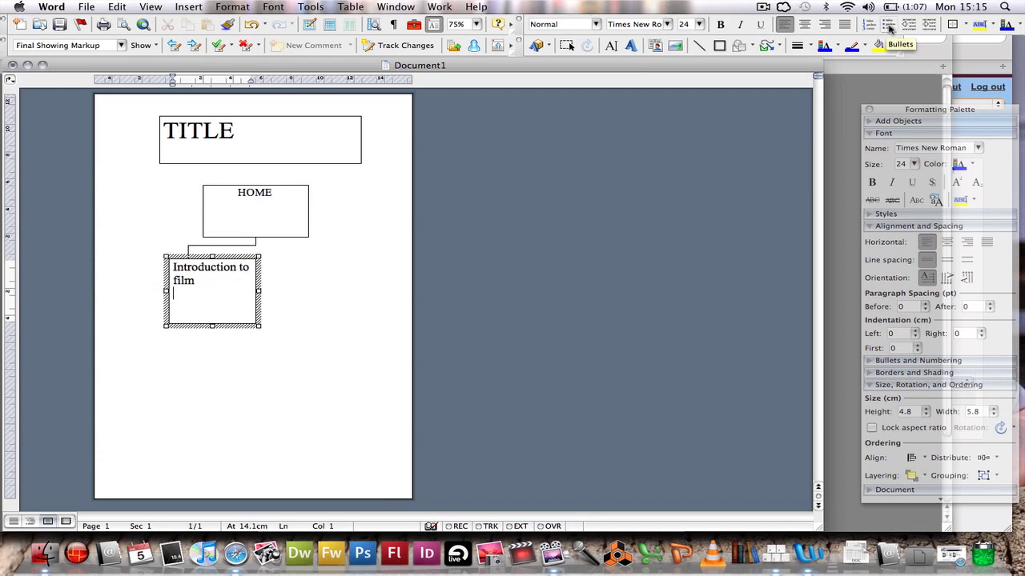
left_click(888, 25)
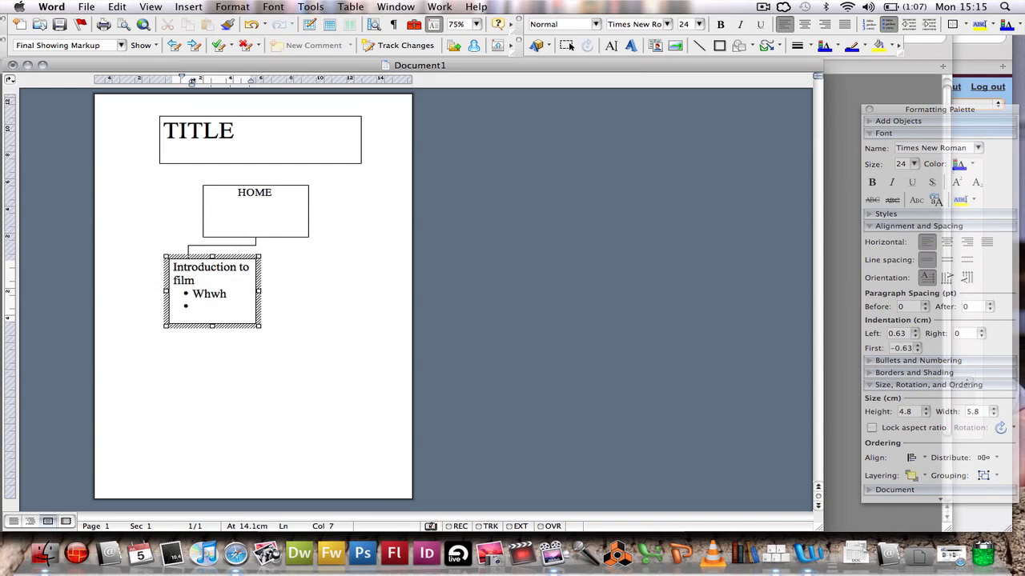
type("whwh")
left_click(279, 378)
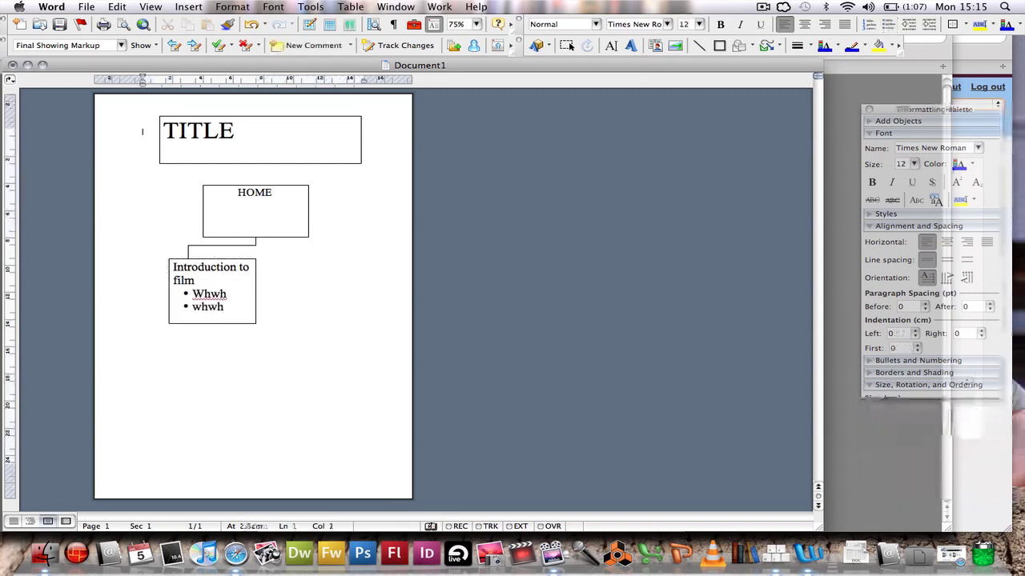